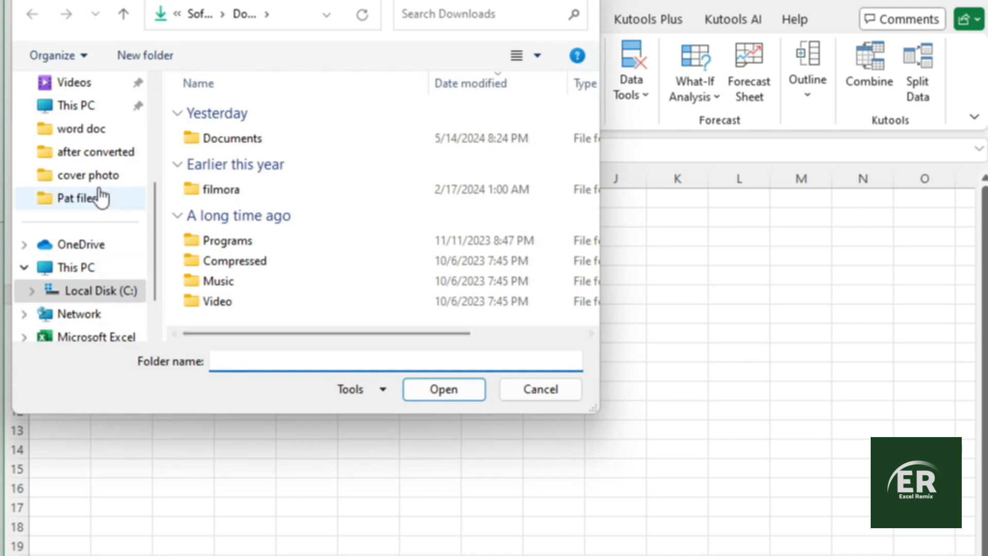
Choose the Pat files folder as the data source and open it
{"action": "scroll", "coordinate": [66, 218], "scroll_direction": "down", "scroll_amount": 1}
{"action": "scroll", "coordinate": [67, 229], "scroll_direction": "up", "scroll_amount": 3}
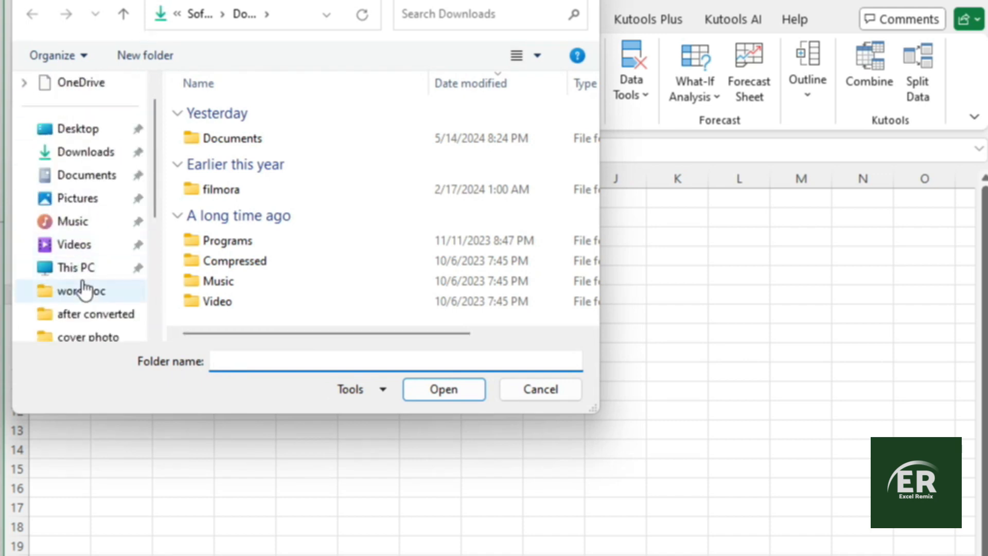
{"action": "scroll", "coordinate": [101, 309], "scroll_direction": "down", "scroll_amount": 2}
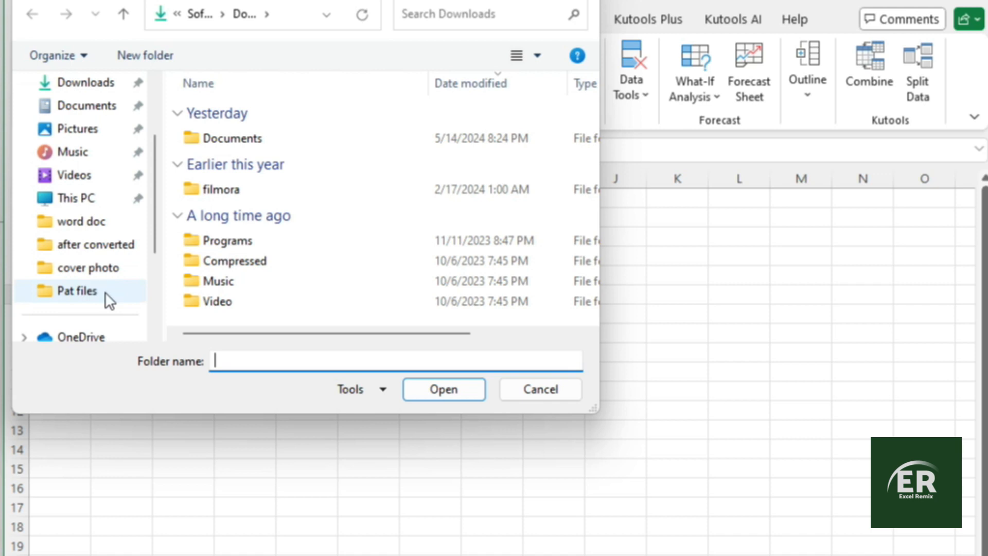
{"action": "left_click", "coordinate": [65, 295]}
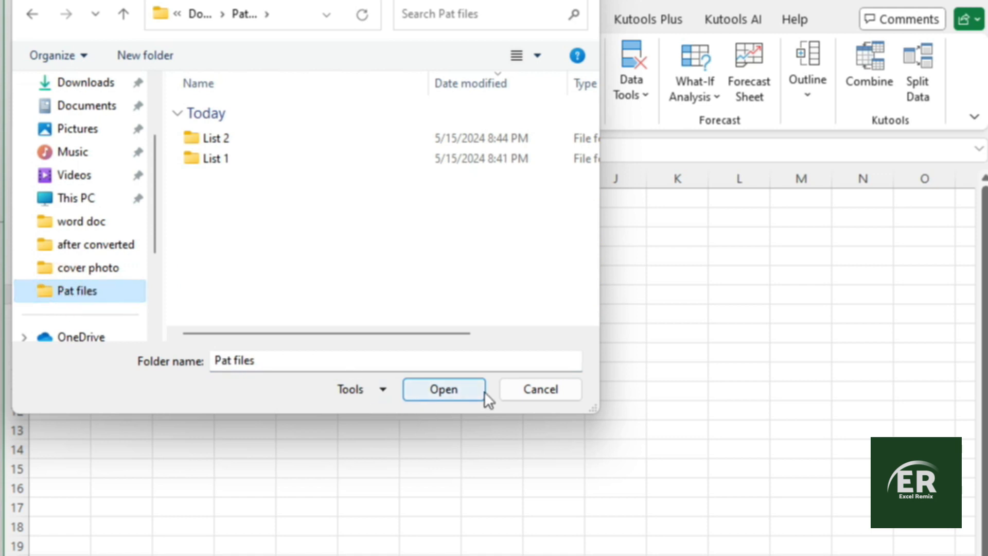
{"action": "left_click", "coordinate": [463, 390]}
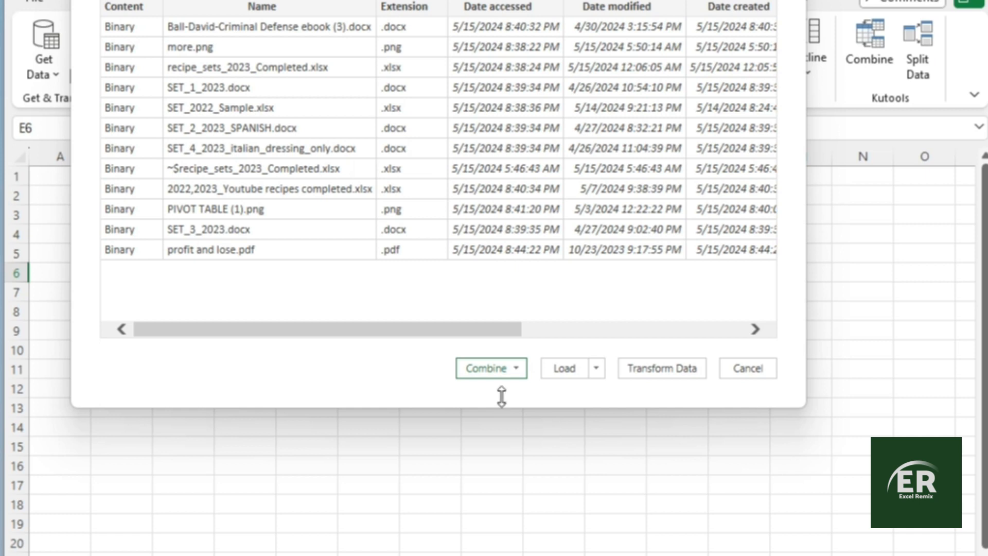
Review the Name and Date accessed columns in the folder preview, and load the file list into a worksheet table
{"action": "left_click", "coordinate": [260, 6]}
{"action": "left_click", "coordinate": [492, 8]}
{"action": "left_click", "coordinate": [231, 14]}
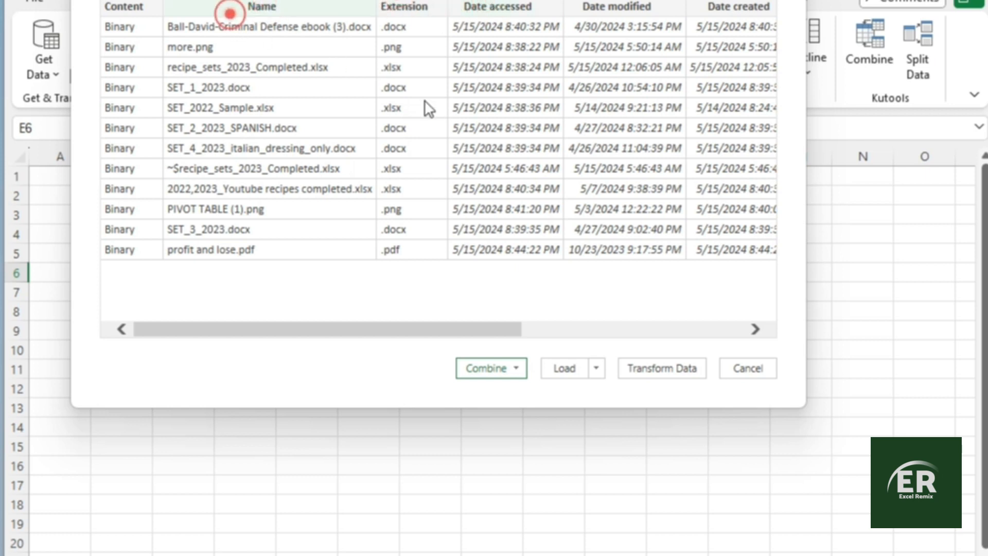
{"action": "left_click_drag", "start_coordinate": [437, 330], "coordinate": [390, 342]}
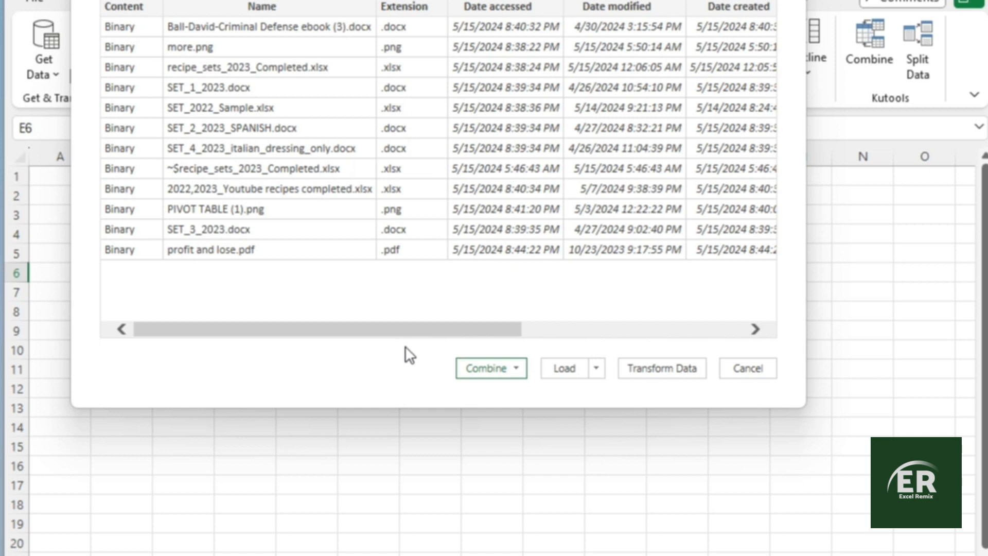
{"action": "left_click", "coordinate": [562, 368]}
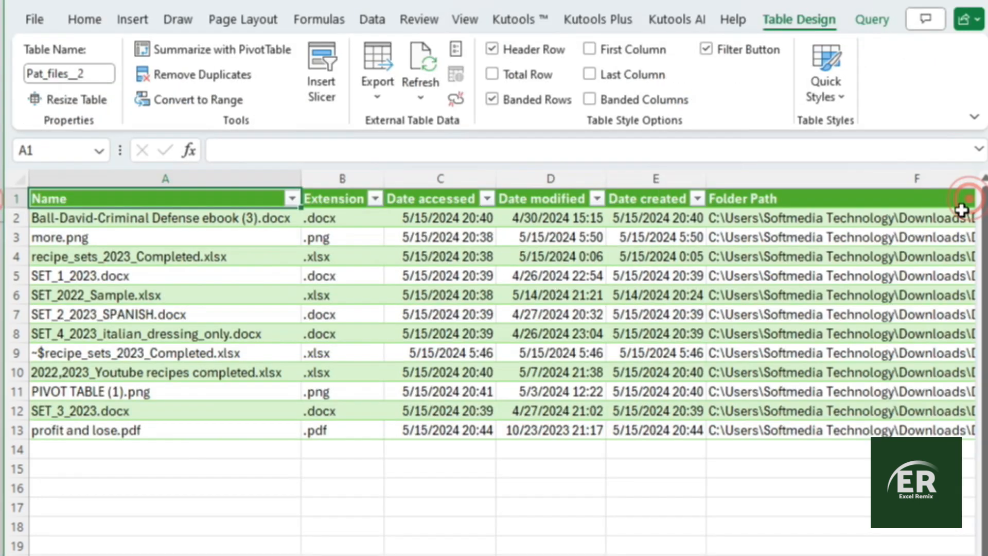
Examine the file types listed in the Extension column of the loaded table
{"action": "left_click", "coordinate": [426, 496]}
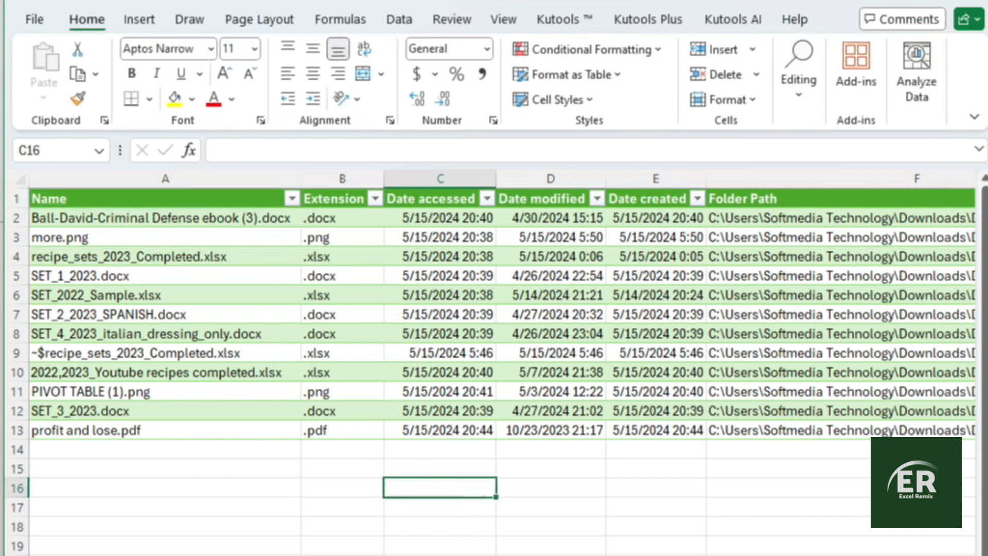
{"action": "left_click", "coordinate": [330, 200]}
{"action": "left_click", "coordinate": [332, 218]}
{"action": "left_click", "coordinate": [336, 296]}
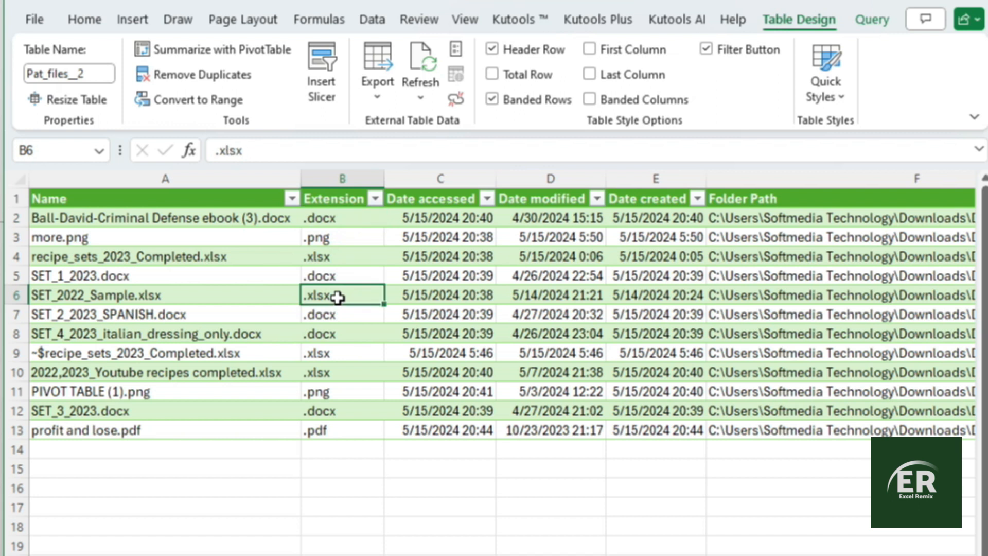
{"action": "left_click", "coordinate": [334, 390]}
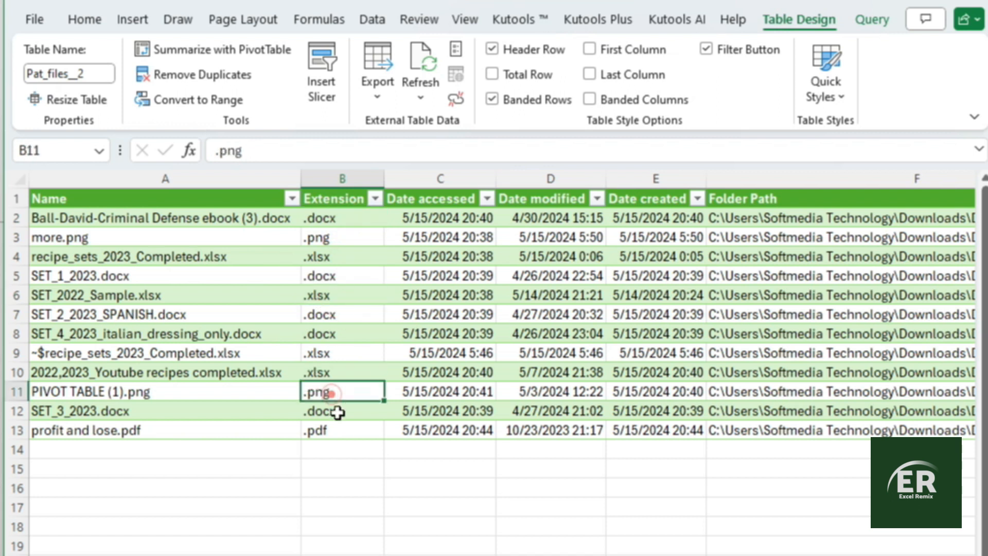
{"action": "left_click", "coordinate": [343, 435]}
{"action": "left_click", "coordinate": [346, 466]}
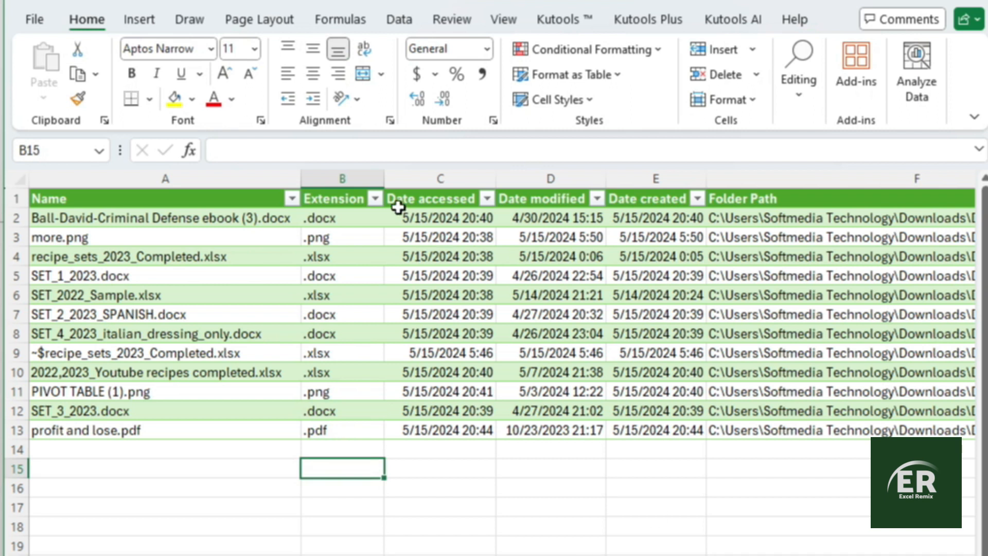
Filter the Extension column to show only .xlsx files
{"action": "left_click", "coordinate": [376, 199]}
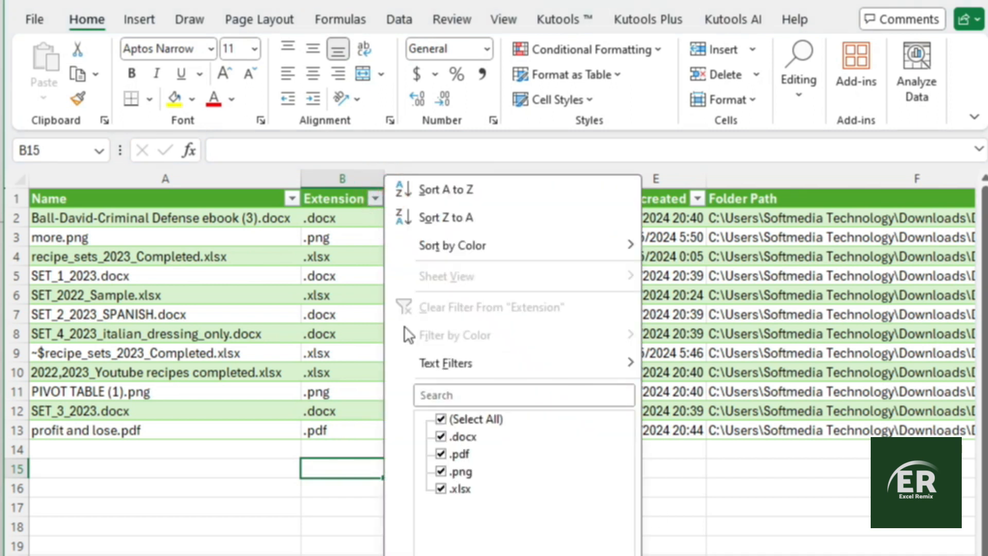
{"action": "left_click", "coordinate": [441, 473]}
{"action": "left_click", "coordinate": [441, 437]}
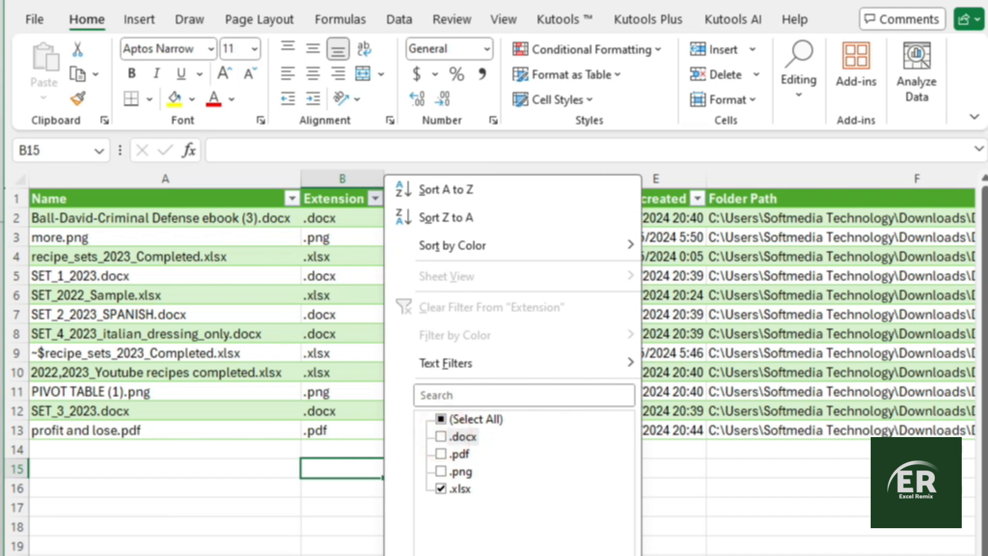
{"action": "key", "text": "Return"}
{"action": "left_click", "coordinate": [436, 526]}
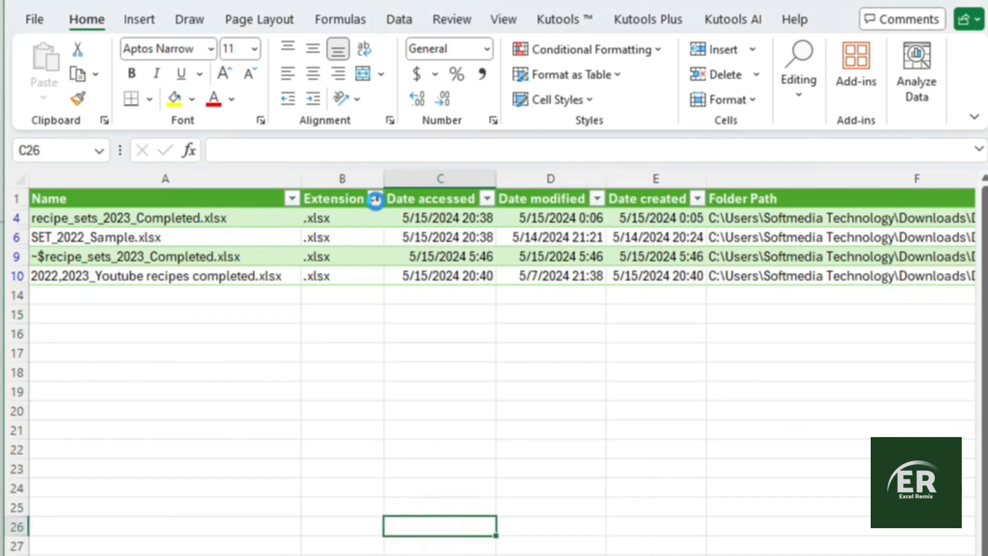
Clear the filter from the Extension column
{"action": "left_click", "coordinate": [376, 199]}
{"action": "left_click", "coordinate": [411, 307]}
{"action": "left_click", "coordinate": [312, 455]}
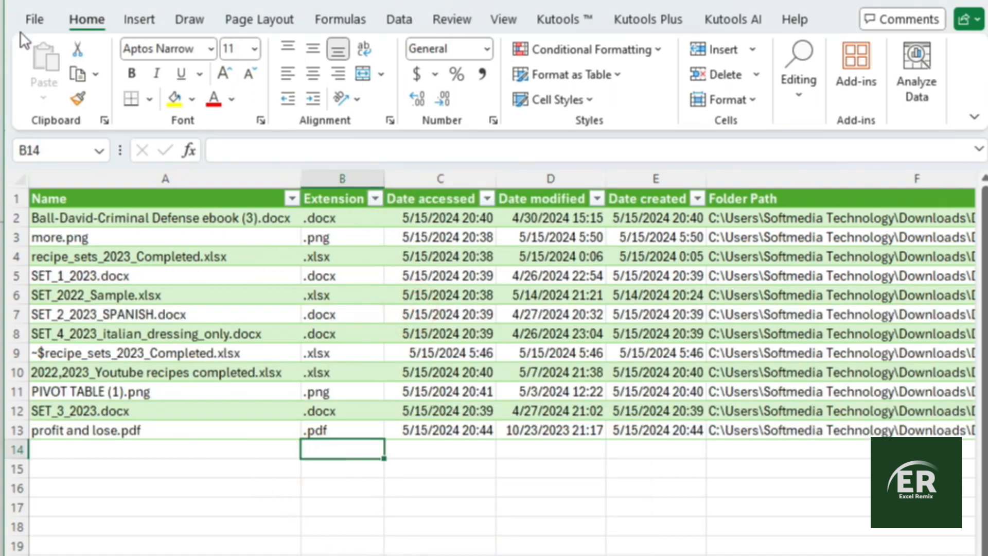
Review the three date columns and the Folder Path column of the file list
{"action": "left_click_drag", "start_coordinate": [418, 198], "coordinate": [671, 448]}
{"action": "left_click", "coordinate": [539, 519]}
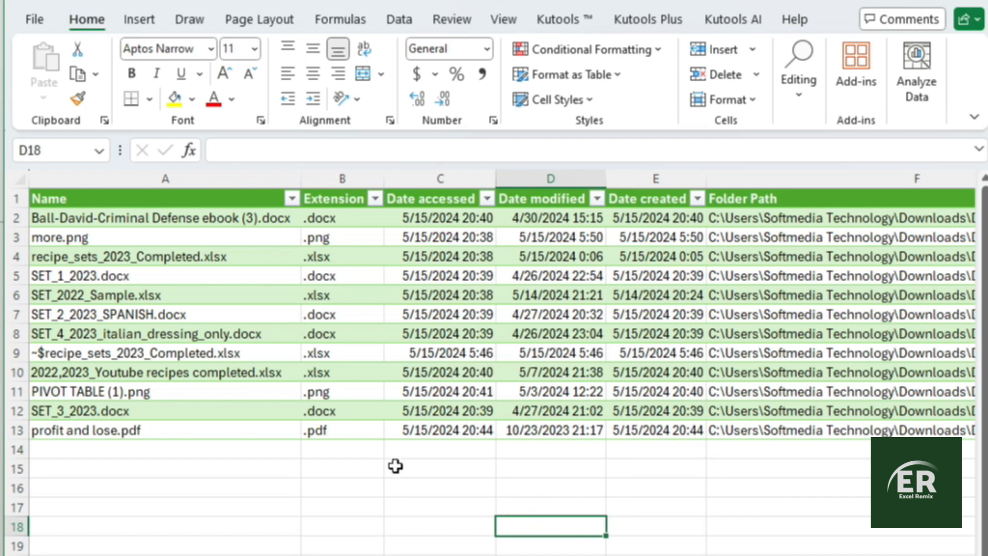
{"action": "scroll", "coordinate": [498, 361], "scroll_direction": "right", "scroll_amount": 5}
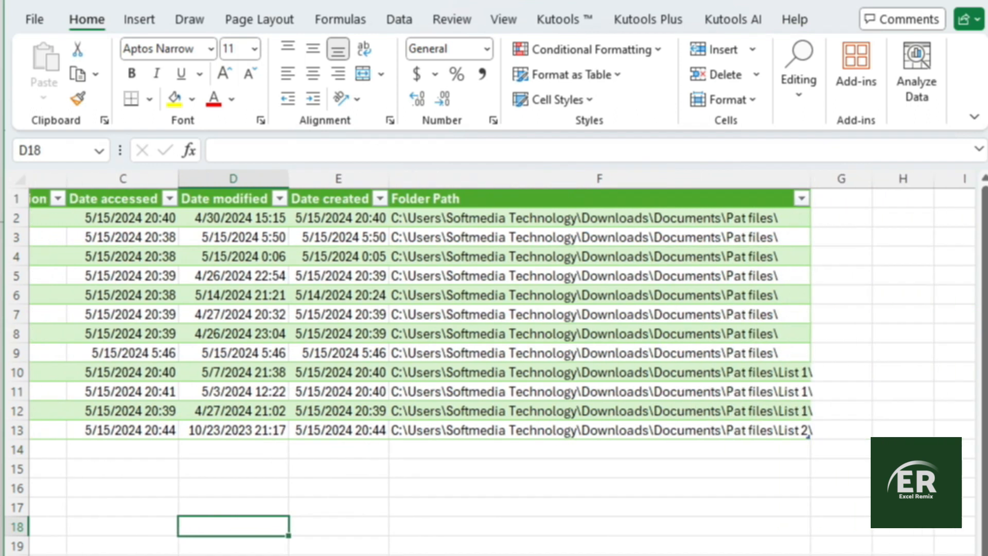
{"action": "scroll", "coordinate": [498, 360], "scroll_direction": "left", "scroll_amount": 5}
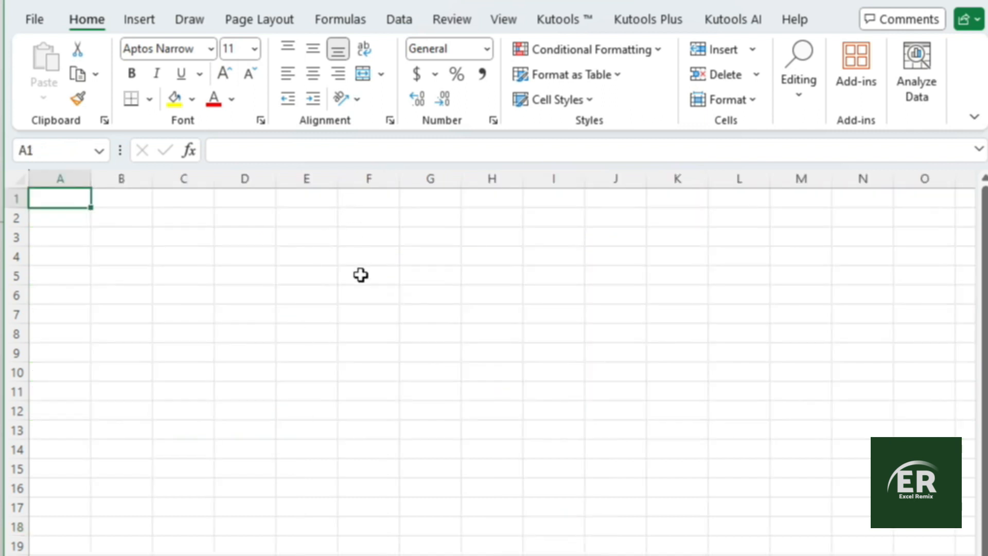
Import the Pat files folder as a data source from the blank sheet and open its file list in Power Query Editor for transformation
{"action": "left_click", "coordinate": [404, 18]}
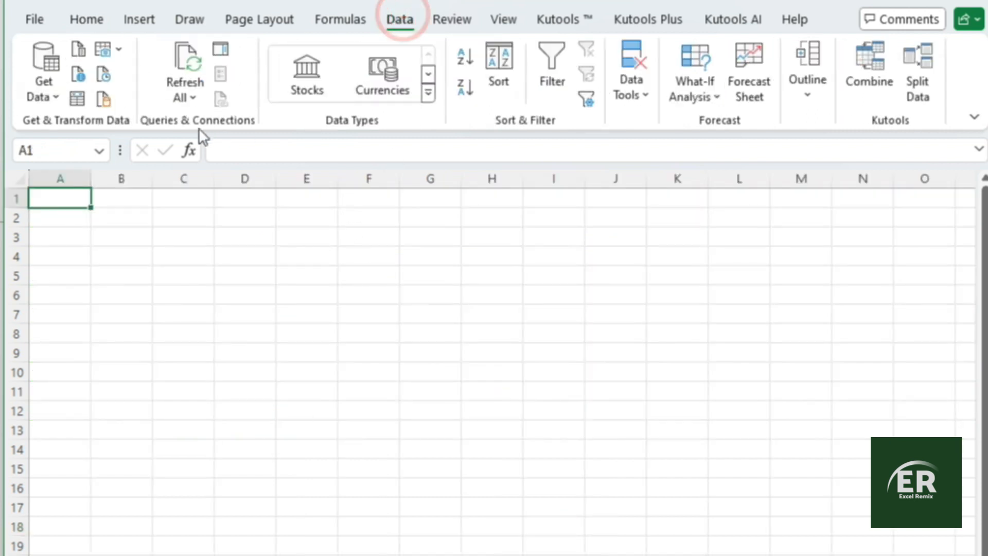
{"action": "left_click", "coordinate": [42, 81]}
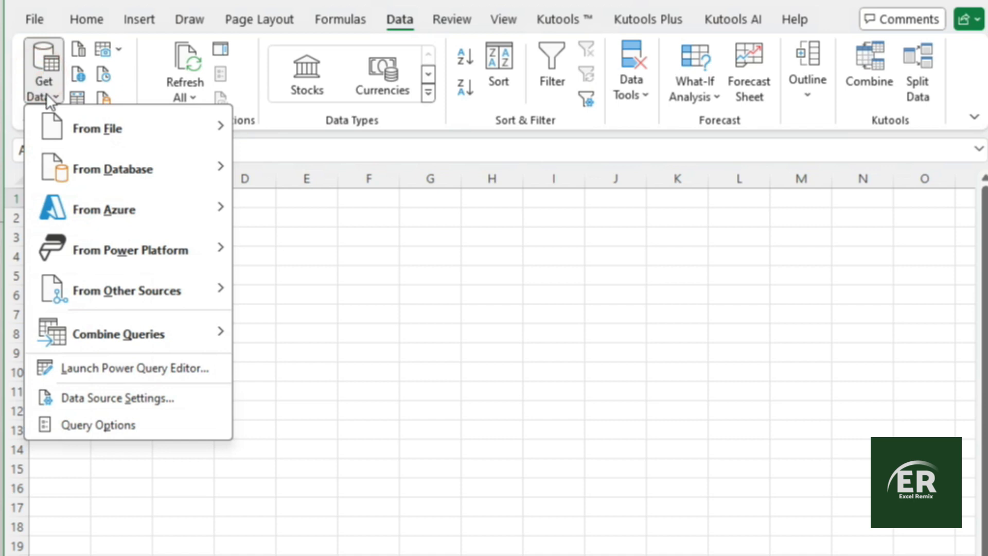
{"action": "mouse_move", "coordinate": [99, 136]}
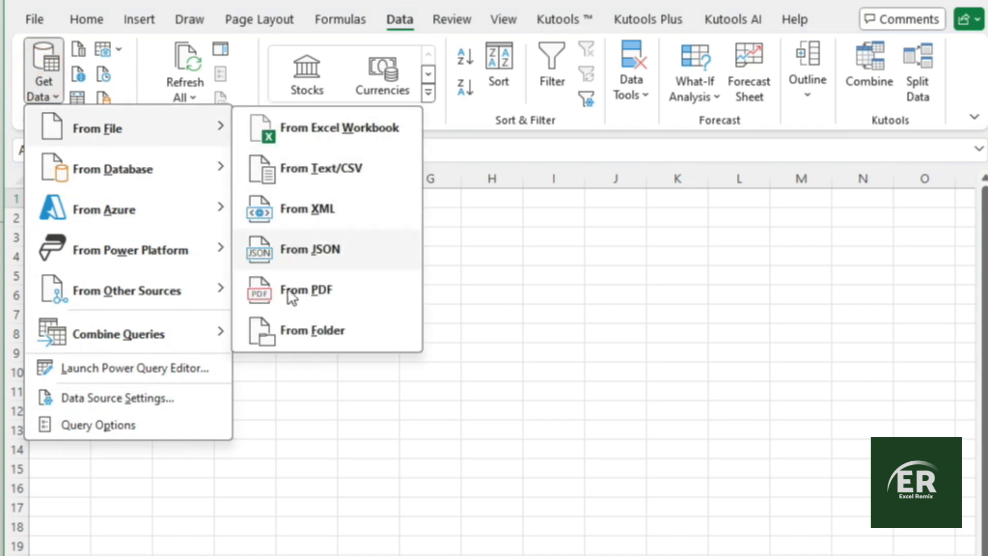
{"action": "left_click", "coordinate": [285, 338]}
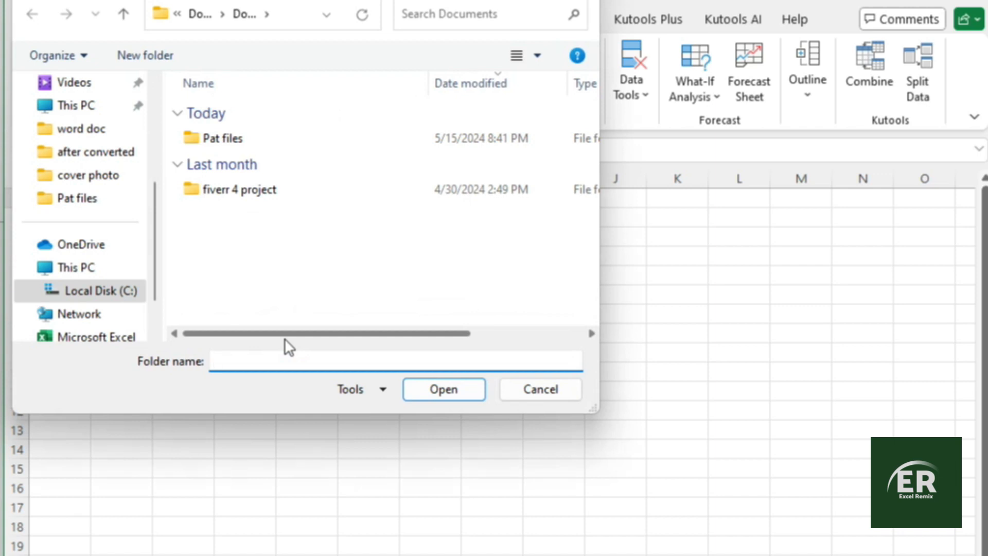
{"action": "left_click", "coordinate": [258, 136]}
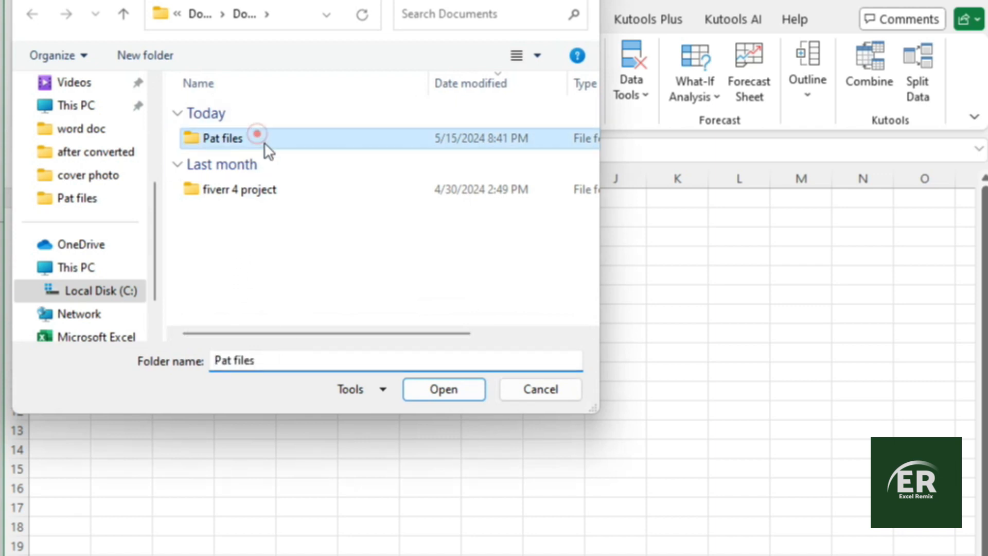
{"action": "left_click", "coordinate": [431, 392]}
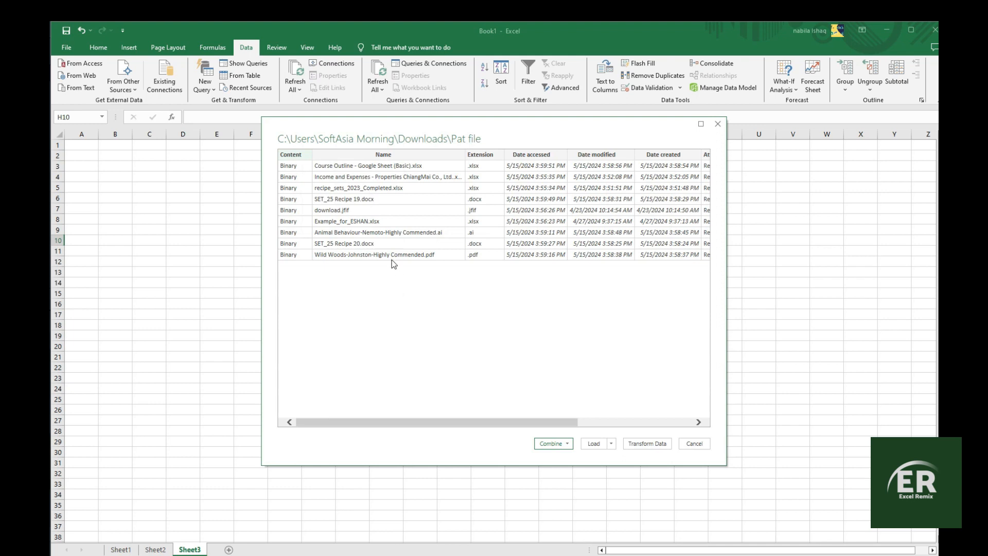
{"action": "left_click", "coordinate": [656, 443]}
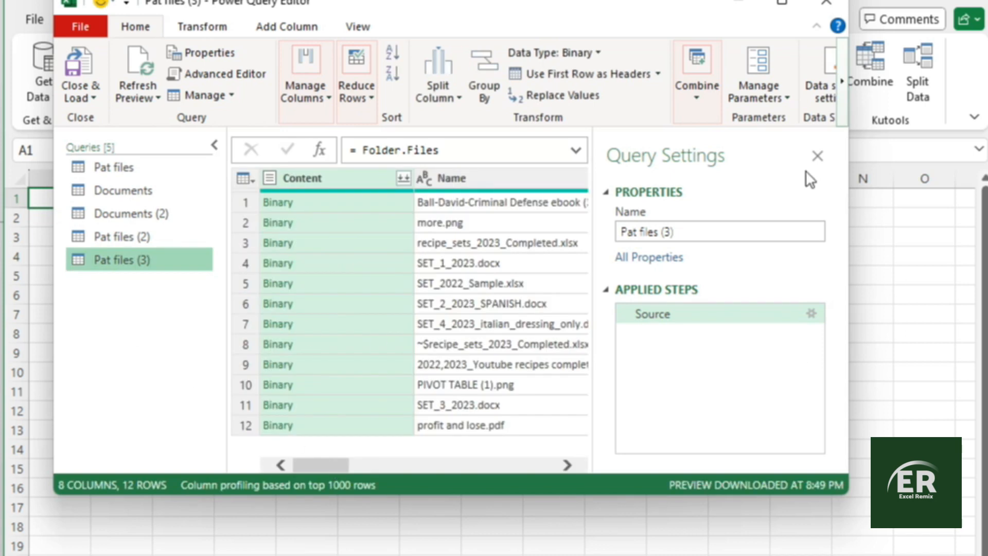
Close the Query Settings pane and remove the Date accessed, Date modified and Date created columns from the query
{"action": "left_click", "coordinate": [818, 156]}
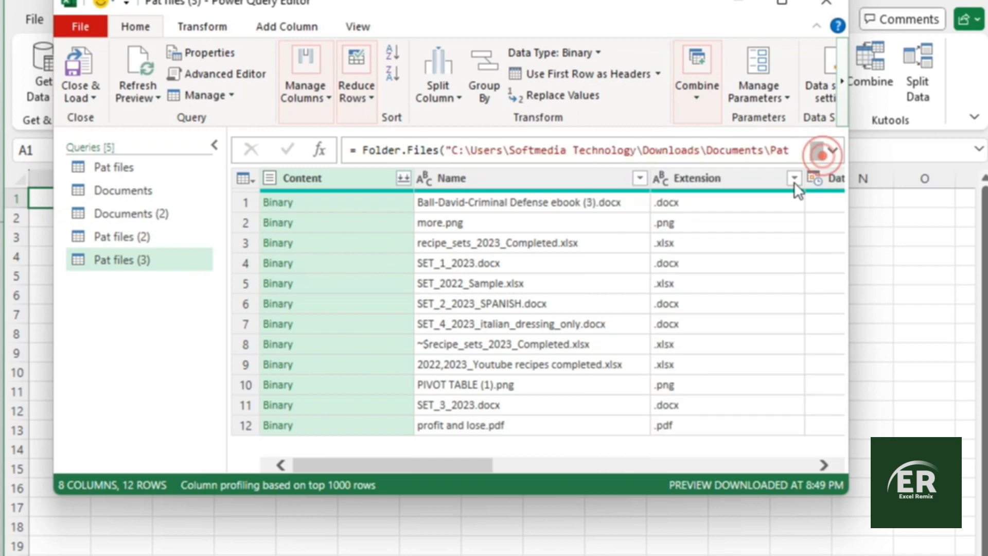
{"action": "left_click_drag", "start_coordinate": [459, 461], "coordinate": [589, 465]}
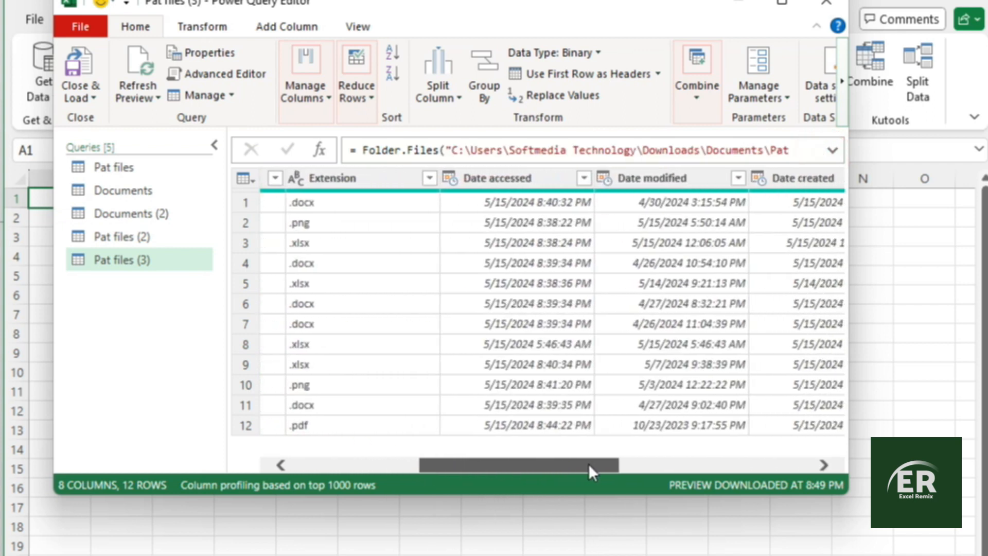
{"action": "left_click", "coordinate": [509, 178]}
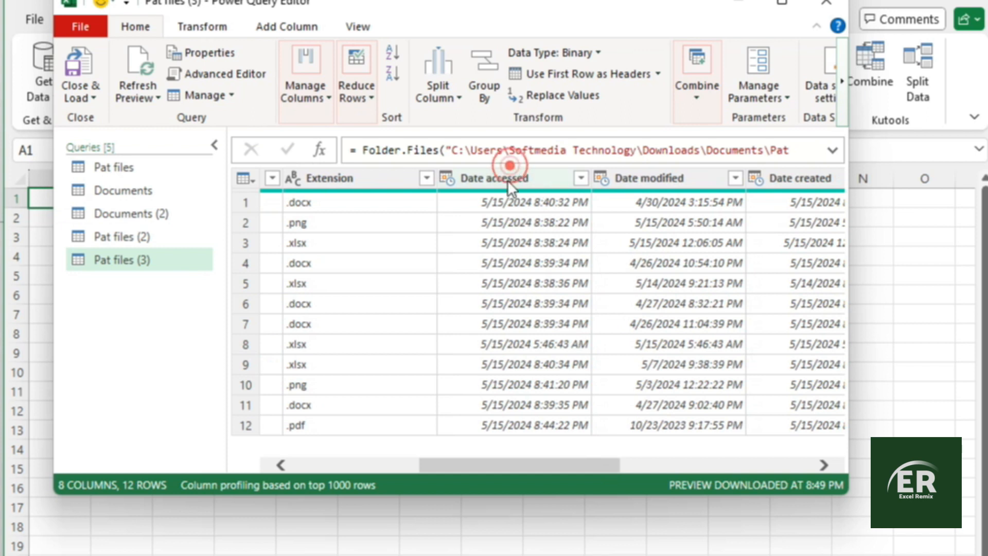
{"action": "left_click", "coordinate": [659, 179], "text": "ctrl"}
{"action": "left_click", "coordinate": [795, 174], "text": "ctrl"}
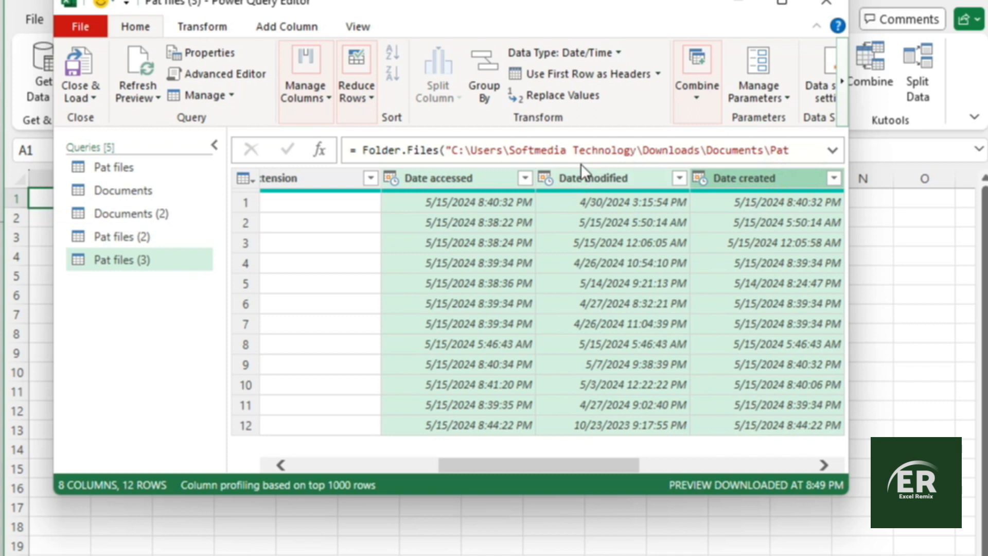
{"action": "right_click", "coordinate": [545, 178]}
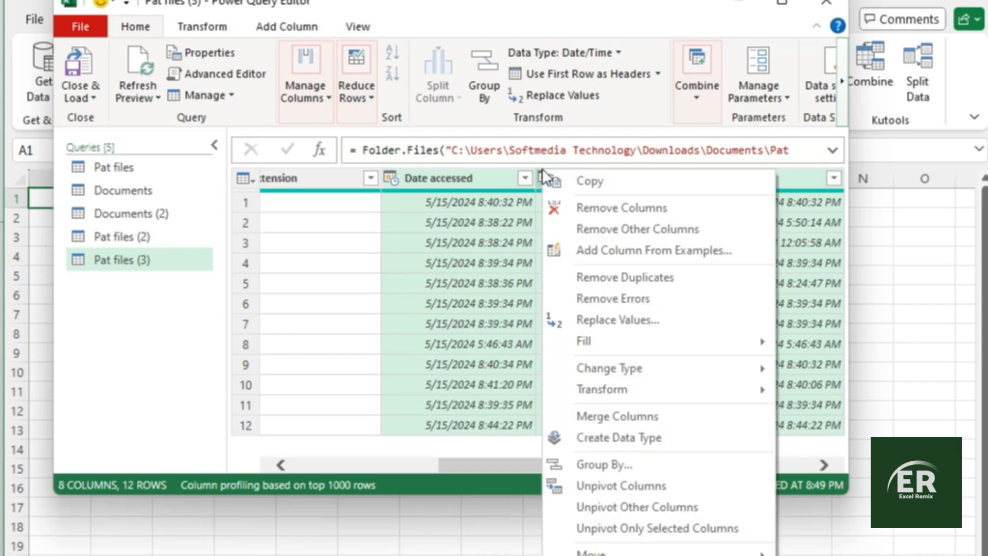
{"action": "left_click", "coordinate": [598, 209]}
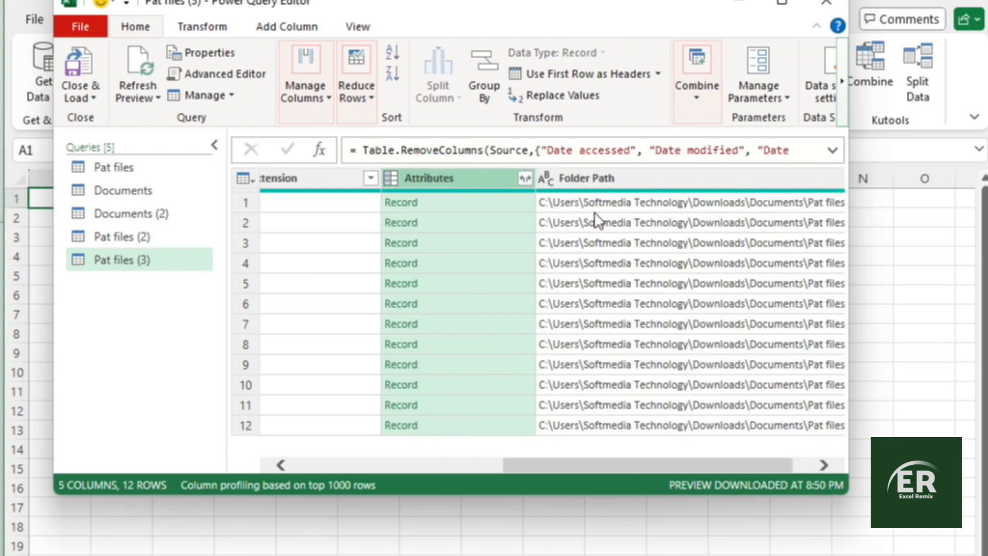
Expand the Attributes column into only its Size, ReadOnly and Hidden fields, keeping the original column name as prefix
{"action": "left_click", "coordinate": [366, 328]}
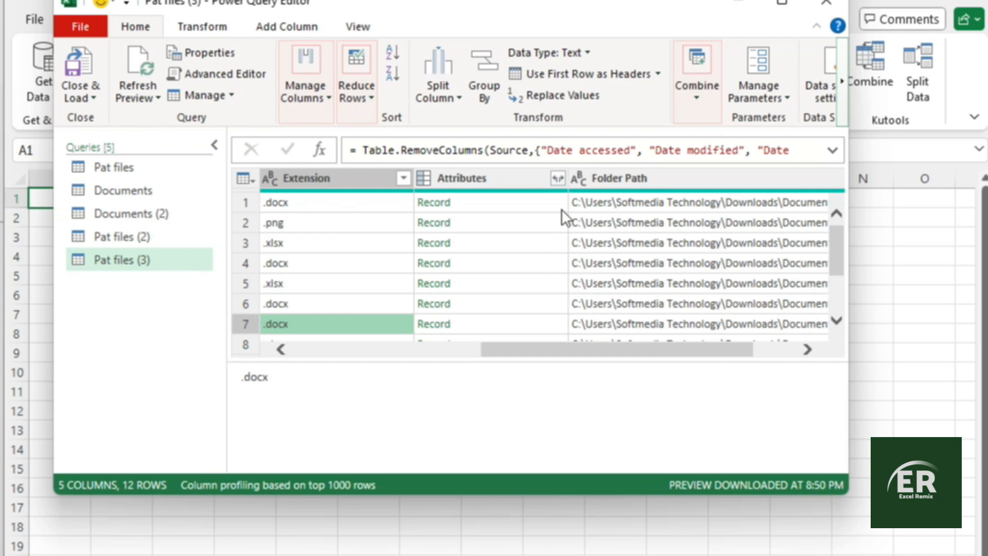
{"action": "left_click", "coordinate": [559, 178]}
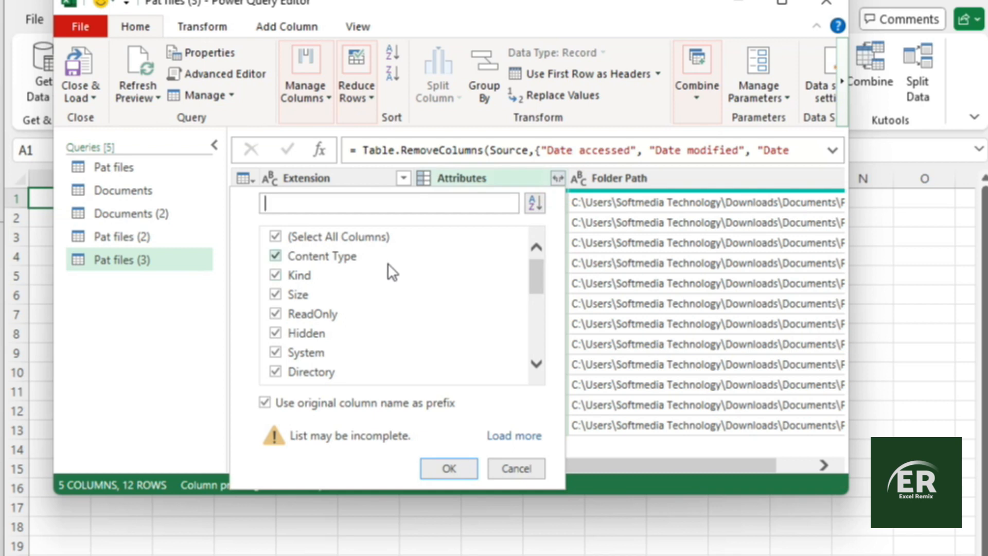
{"action": "scroll", "coordinate": [392, 290], "scroll_direction": "down", "scroll_amount": 3}
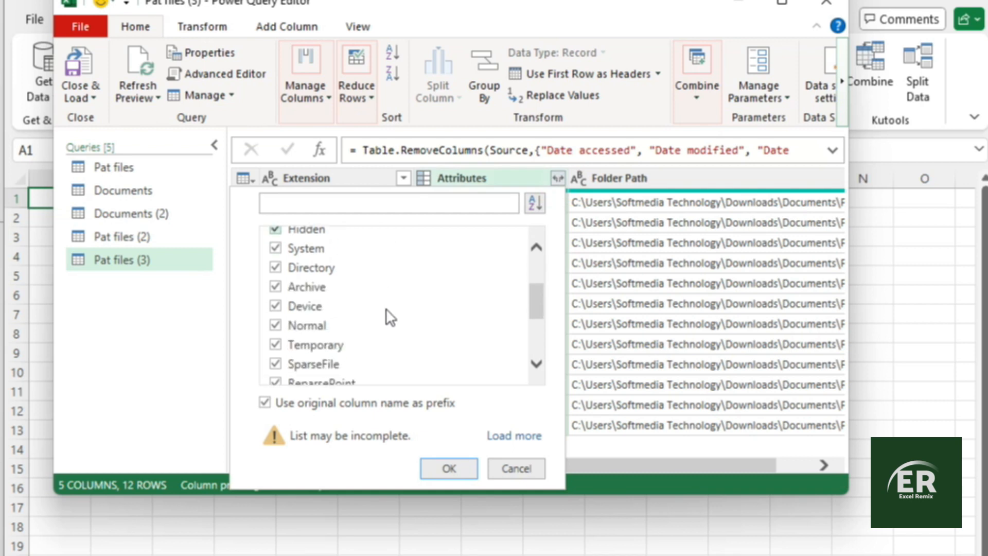
{"action": "scroll", "coordinate": [390, 318], "scroll_direction": "up", "scroll_amount": 3}
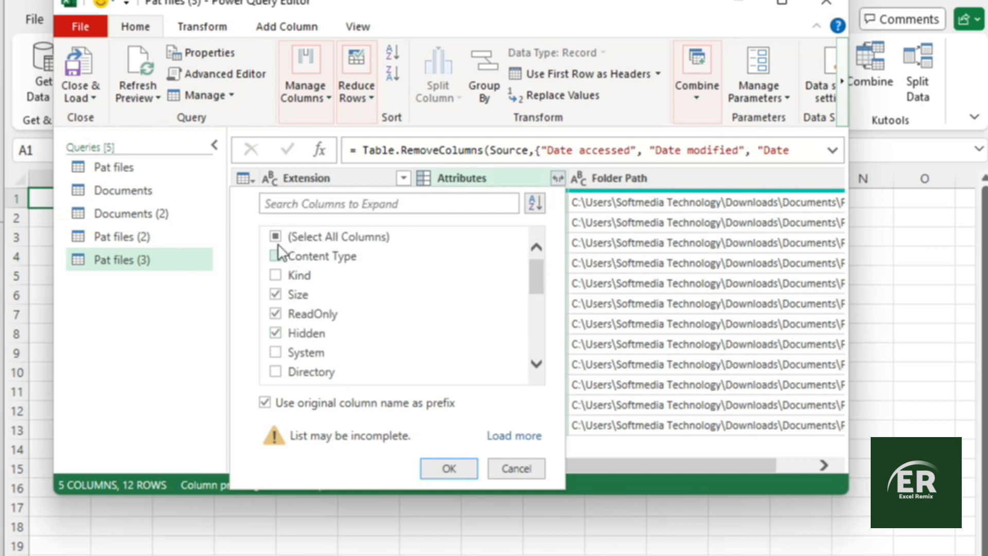
{"action": "left_click", "coordinate": [275, 238]}
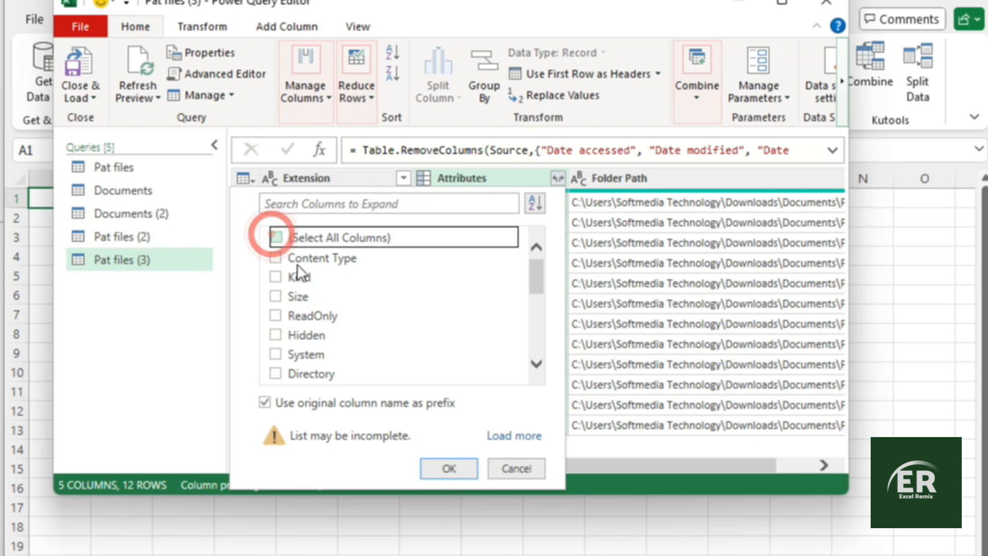
{"action": "left_click", "coordinate": [283, 297]}
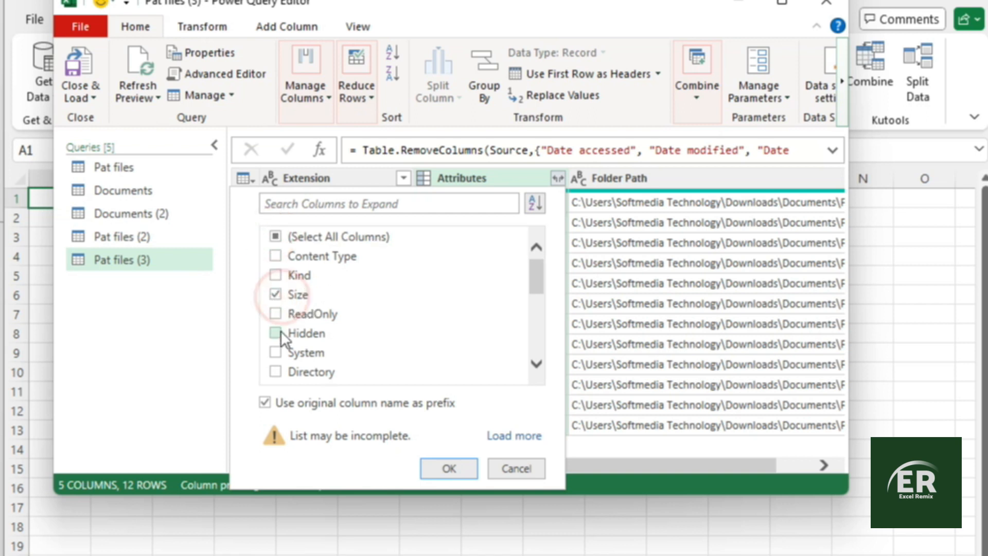
{"action": "left_click", "coordinate": [279, 315]}
{"action": "left_click", "coordinate": [279, 335]}
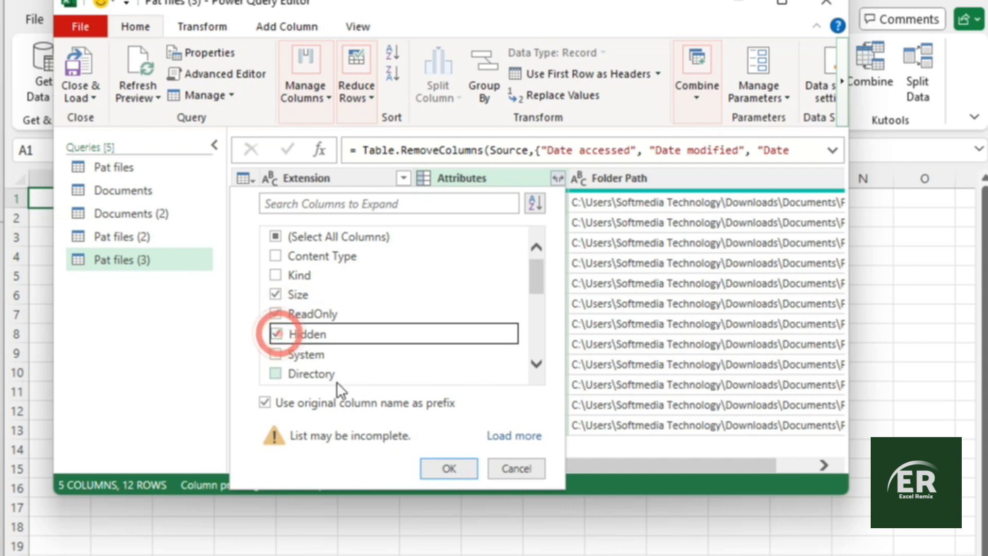
{"action": "left_click", "coordinate": [447, 469]}
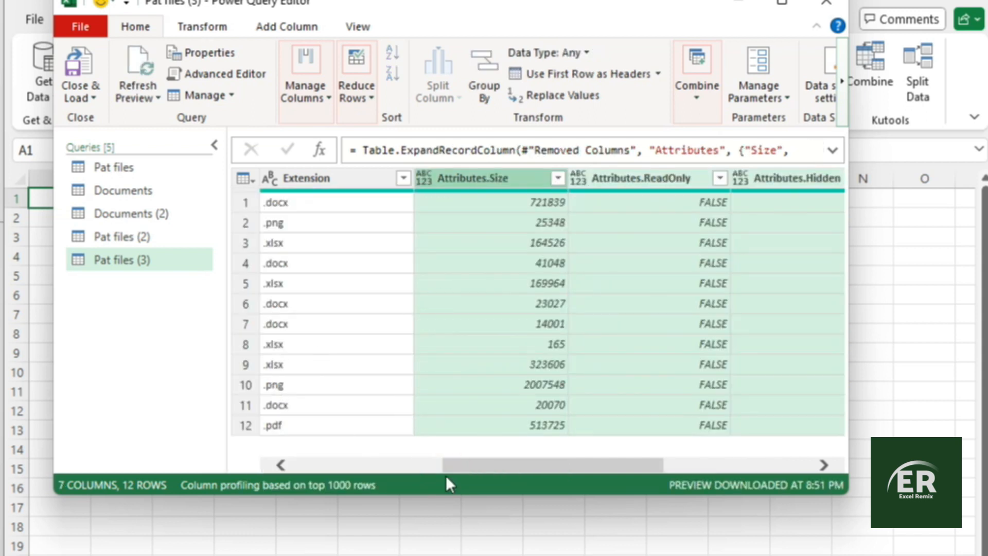
Filter the Extension column to only .xlsx files, excluding .docx, .pdf and .png
{"action": "left_click", "coordinate": [561, 404]}
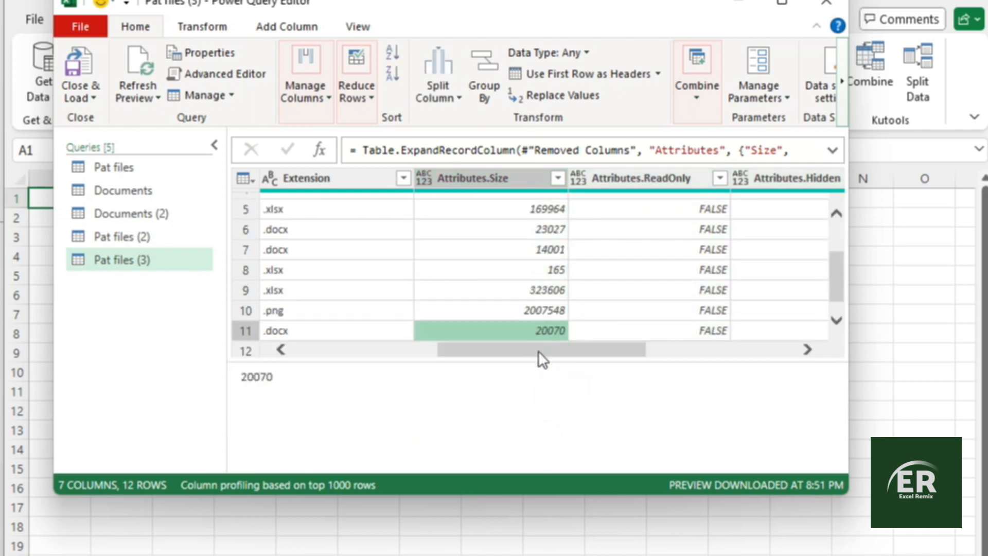
{"action": "left_click_drag", "start_coordinate": [538, 351], "coordinate": [447, 344]}
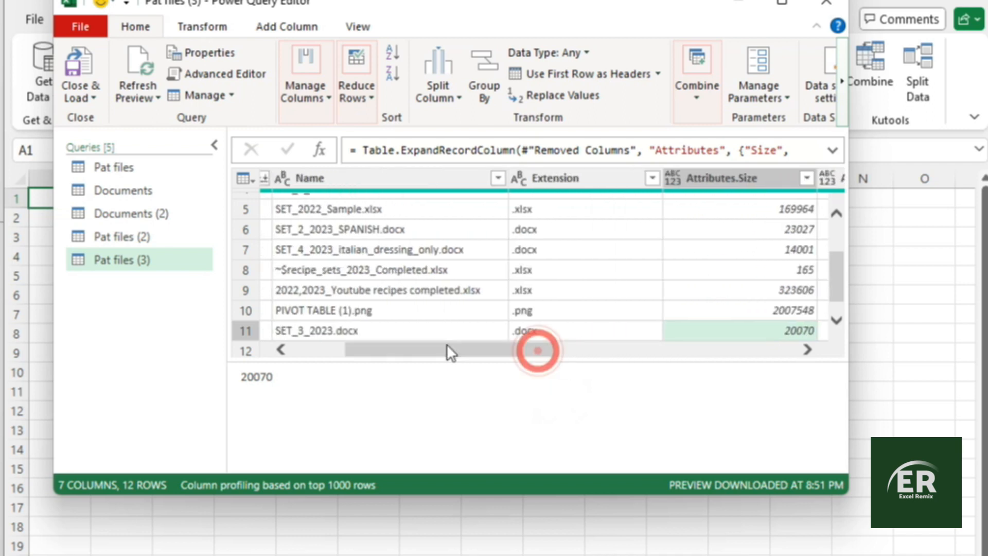
{"action": "left_click", "coordinate": [589, 175]}
{"action": "left_click", "coordinate": [655, 177]}
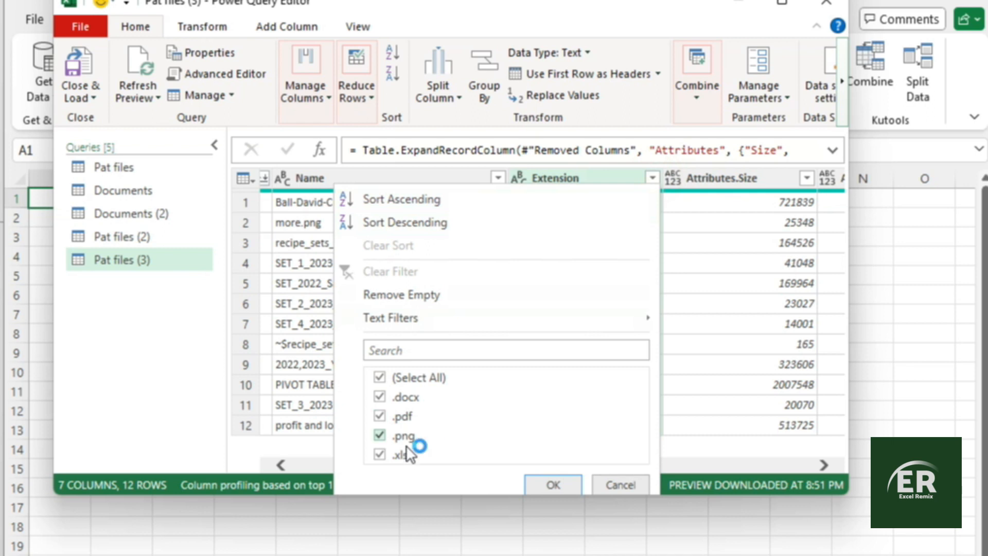
{"action": "left_click", "coordinate": [380, 435]}
{"action": "left_click", "coordinate": [381, 416]}
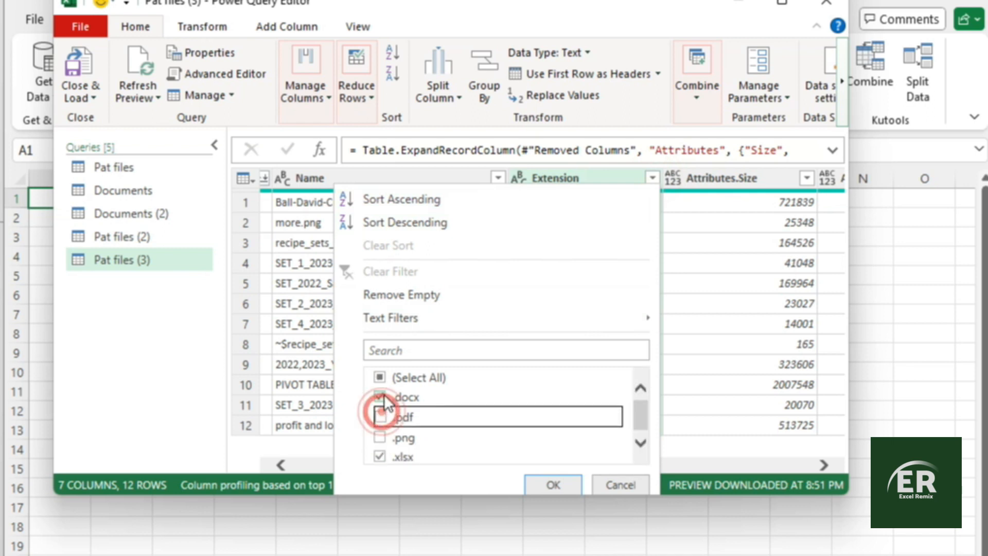
{"action": "left_click", "coordinate": [383, 397]}
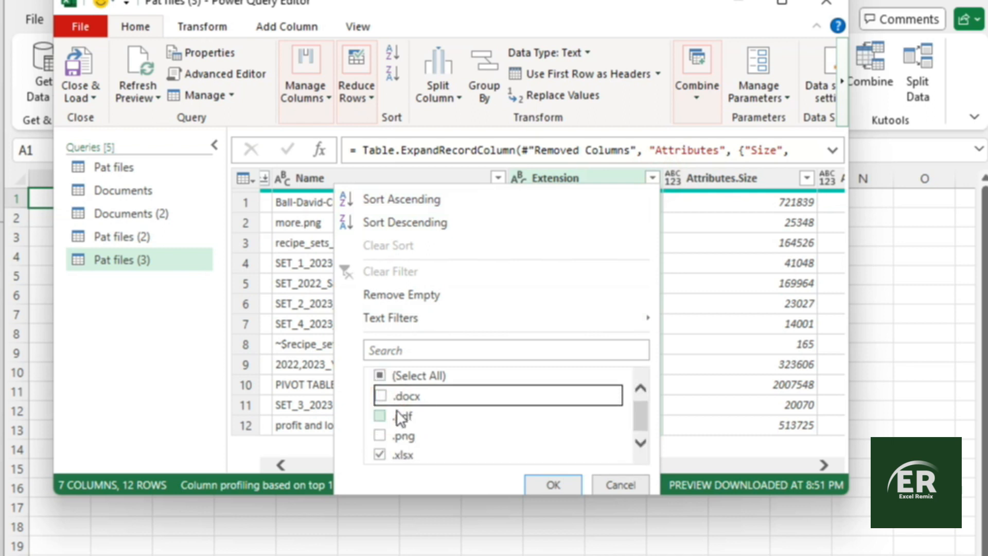
{"action": "left_click", "coordinate": [560, 481]}
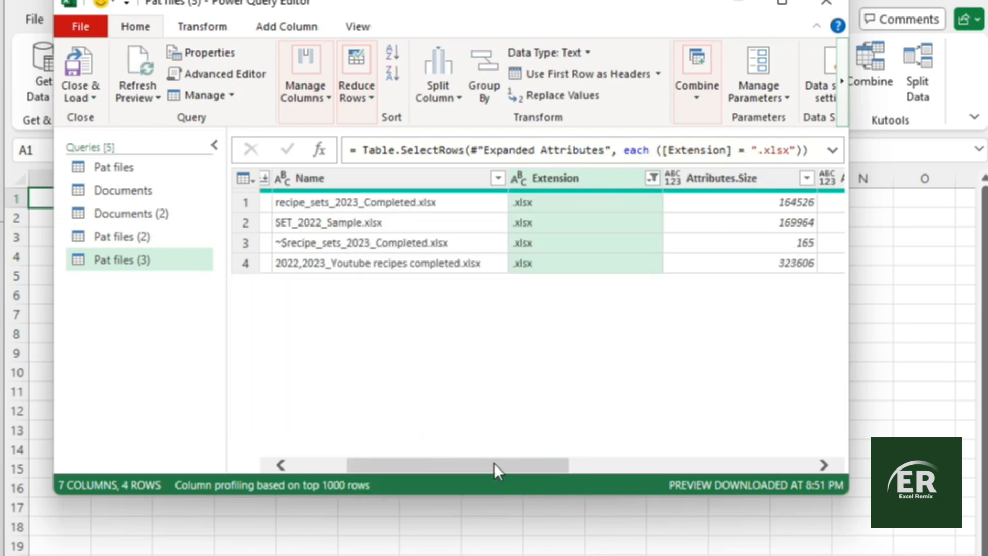
Close Power Query Editor keeping the changes so the query loads into the sheet, and dismiss the Queries & Connections pane
{"action": "left_click_drag", "start_coordinate": [494, 466], "coordinate": [480, 466]}
{"action": "left_click", "coordinate": [583, 201]}
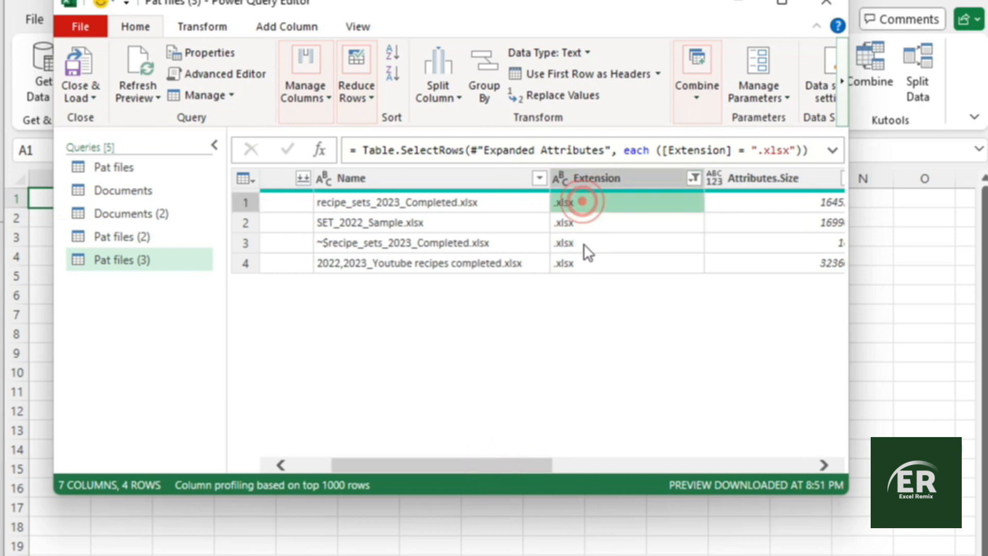
{"action": "left_click", "coordinate": [573, 292]}
{"action": "left_click_drag", "start_coordinate": [453, 465], "coordinate": [570, 465]}
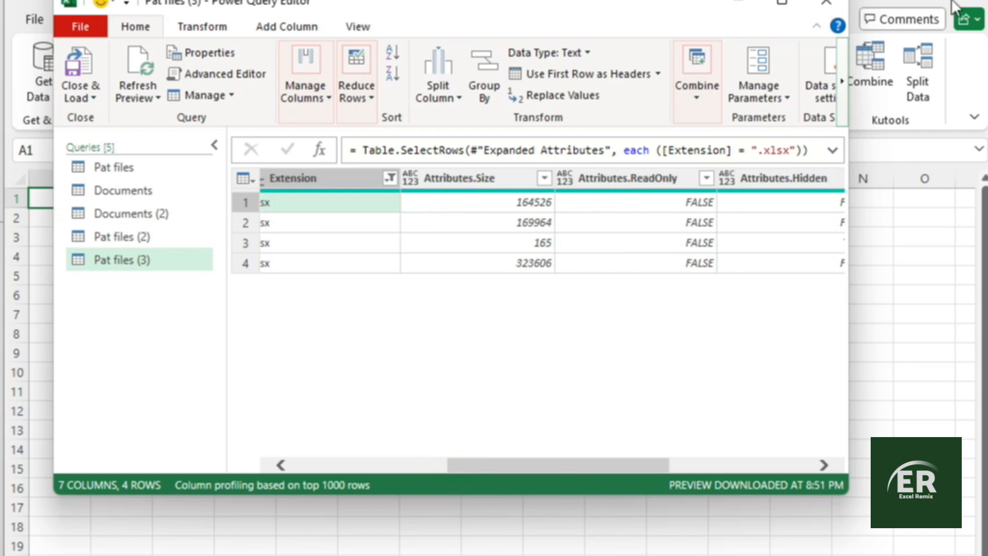
{"action": "left_click", "coordinate": [826, 3]}
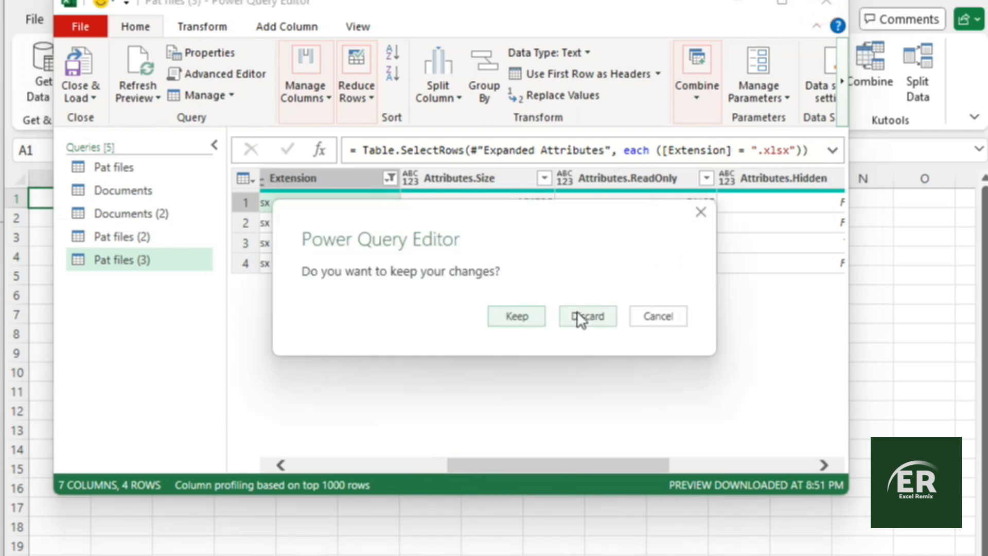
{"action": "left_click", "coordinate": [517, 316]}
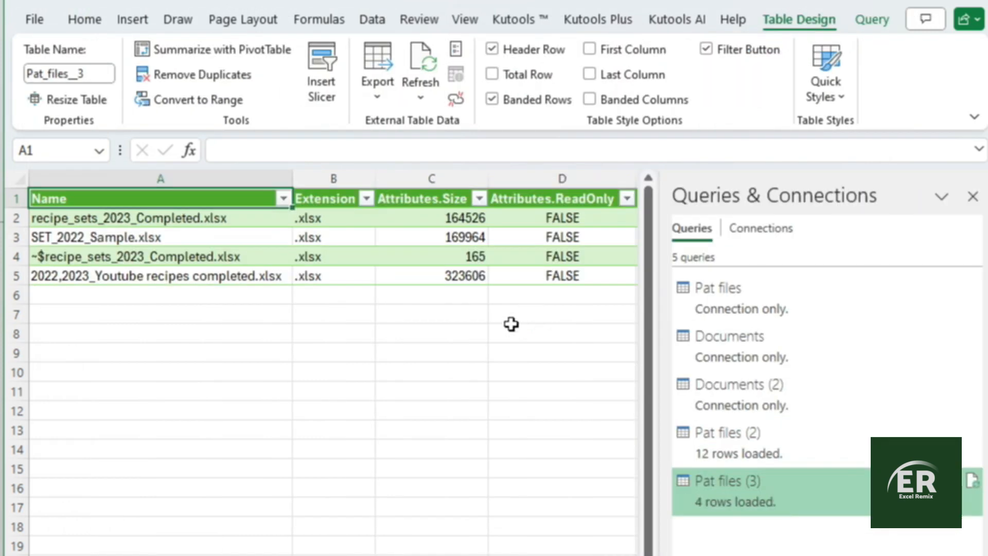
{"action": "left_click", "coordinate": [973, 196]}
Review the loaded file table across all its columns, from Name through Folder Path
{"action": "left_click", "coordinate": [591, 384]}
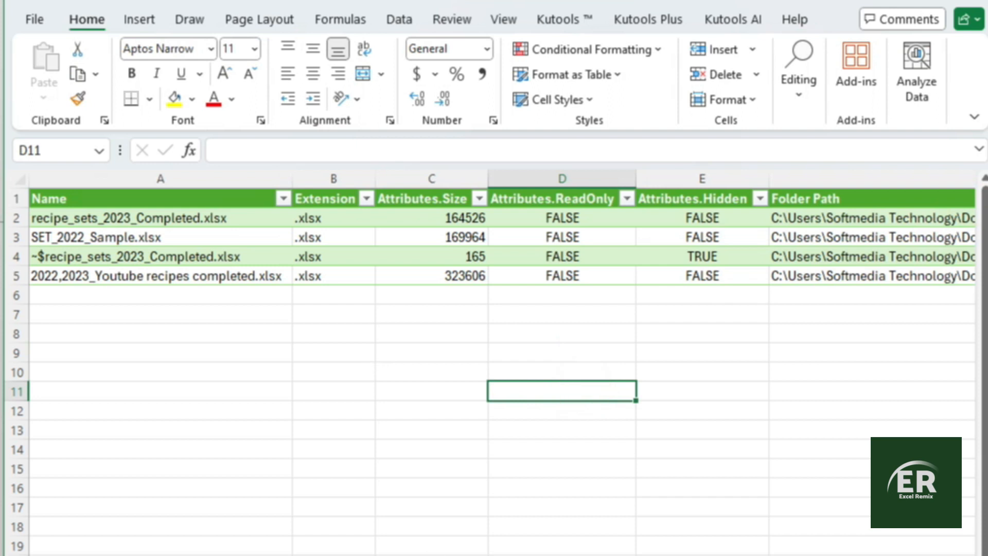
{"action": "scroll", "coordinate": [502, 361], "scroll_direction": "right", "scroll_amount": 3}
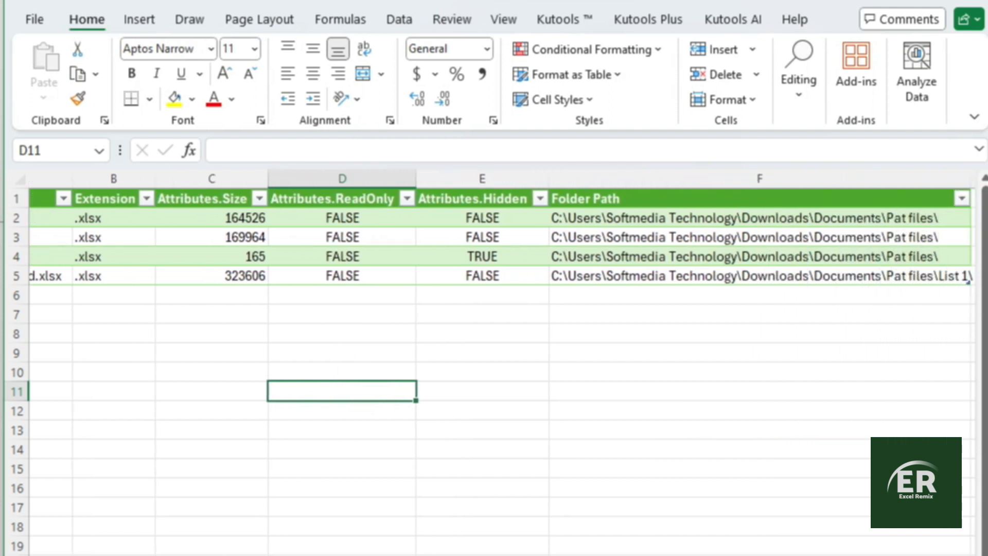
{"action": "scroll", "coordinate": [502, 360], "scroll_direction": "left", "scroll_amount": 3}
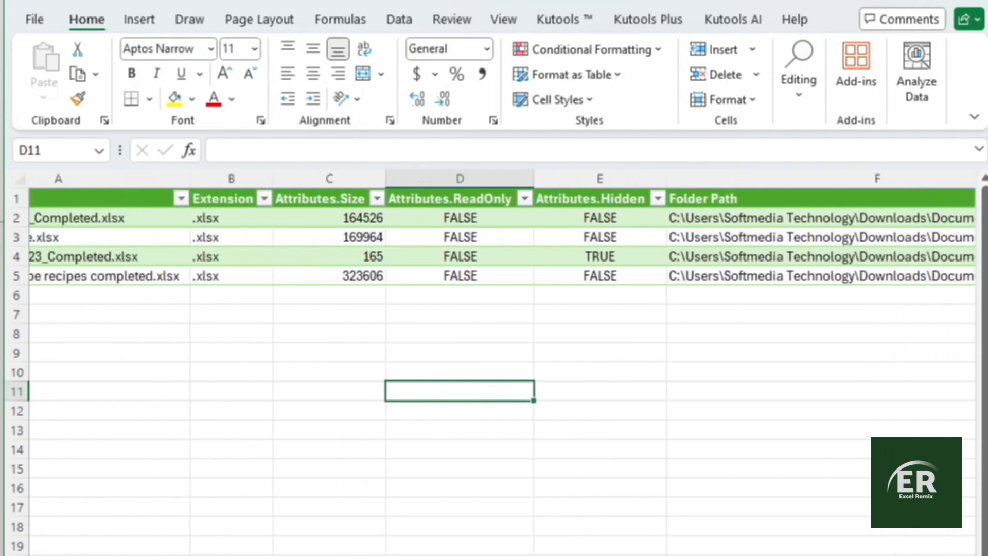
{"action": "left_click", "coordinate": [509, 340]}
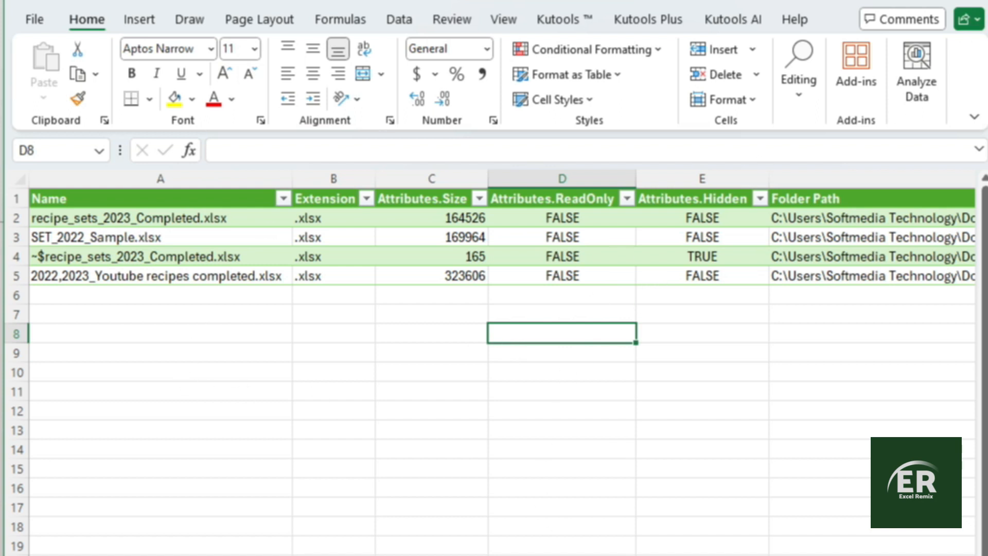
{"action": "scroll", "coordinate": [502, 360], "scroll_direction": "right", "scroll_amount": 4}
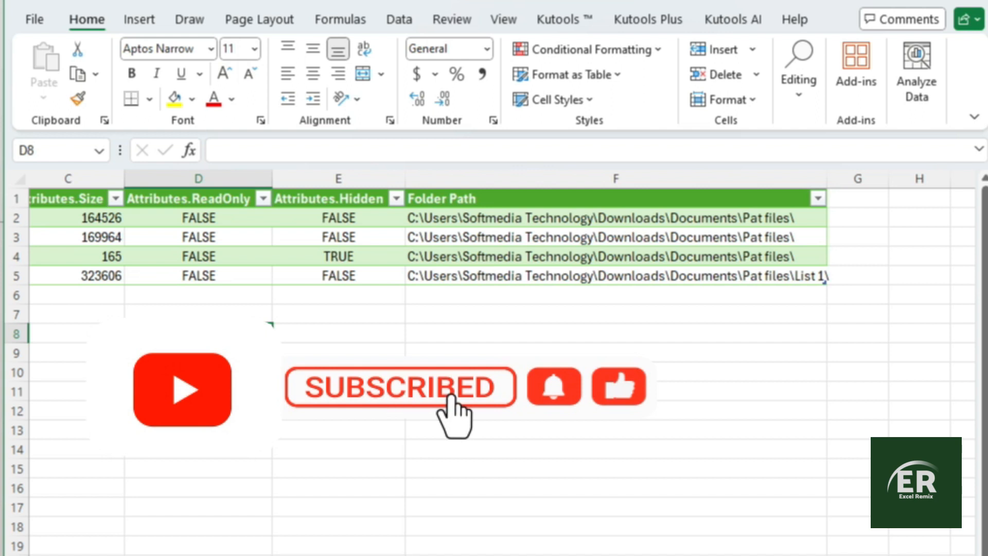
{"action": "scroll", "coordinate": [502, 360], "scroll_direction": "left", "scroll_amount": 4}
{"action": "left_click", "coordinate": [349, 473]}
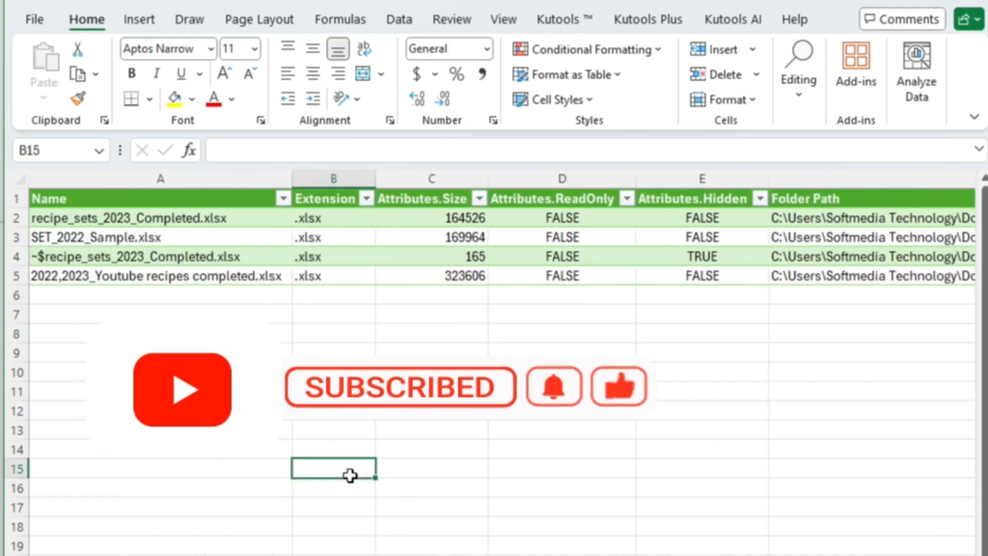